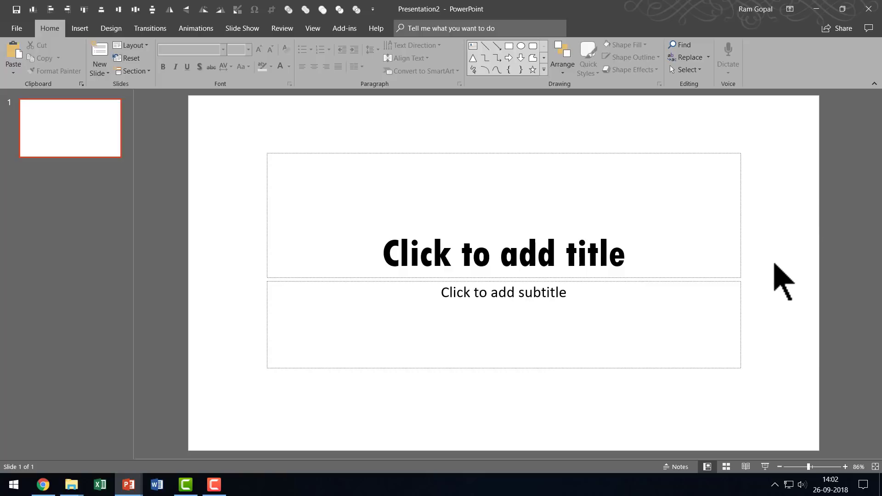
Step: Switch to Slide Master view and select the top-level master slide
{"action": "left_click", "coordinate": [312, 28]}
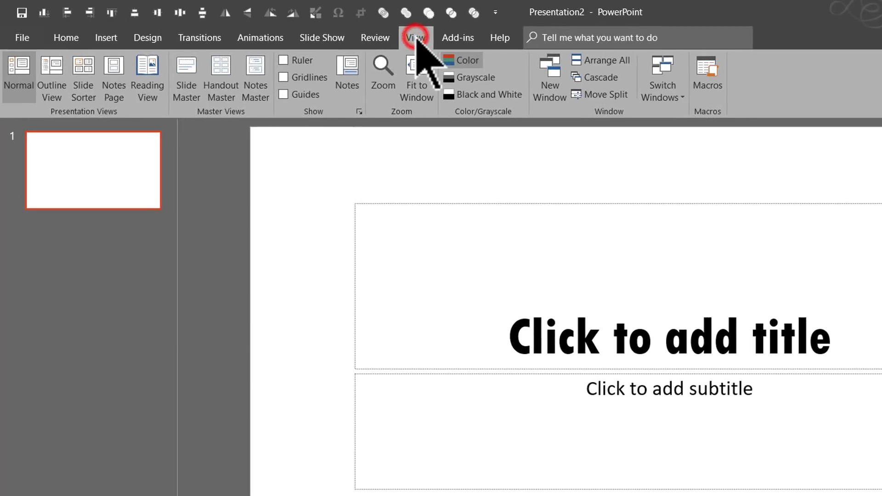
{"action": "left_click", "coordinate": [186, 85]}
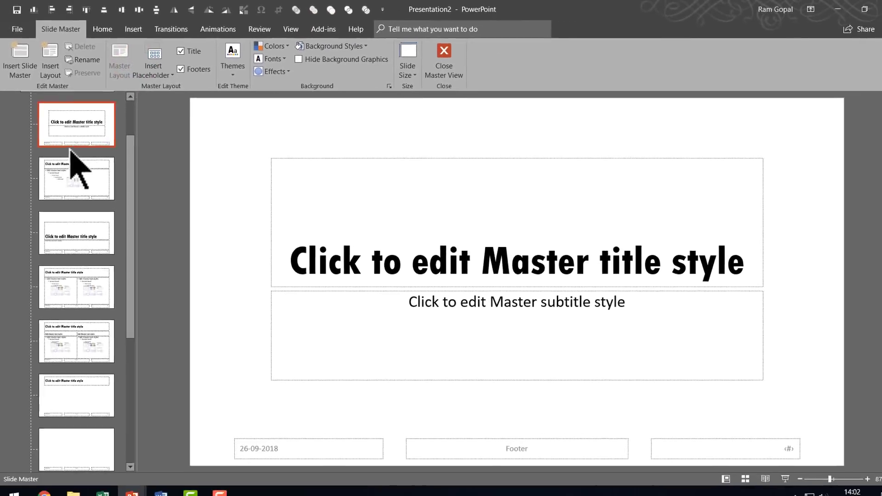
{"action": "scroll", "coordinate": [85, 183], "scroll_direction": "up", "scroll_amount": 2}
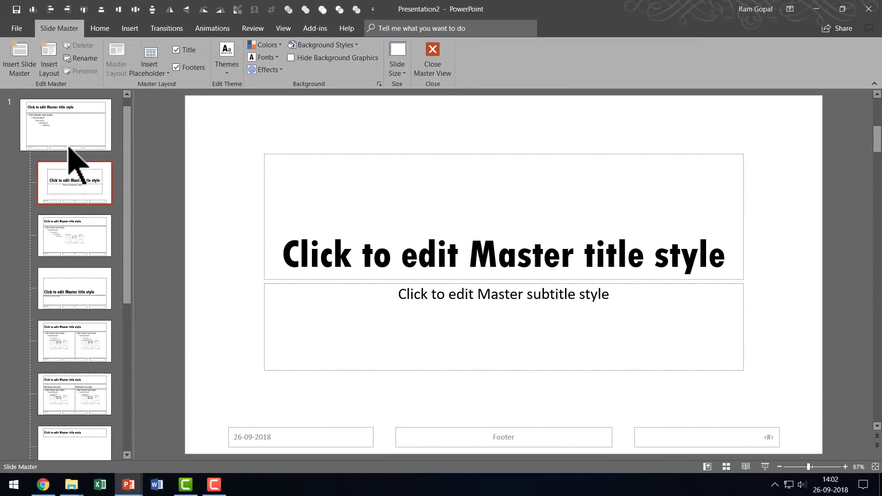
{"action": "left_click", "coordinate": [68, 124]}
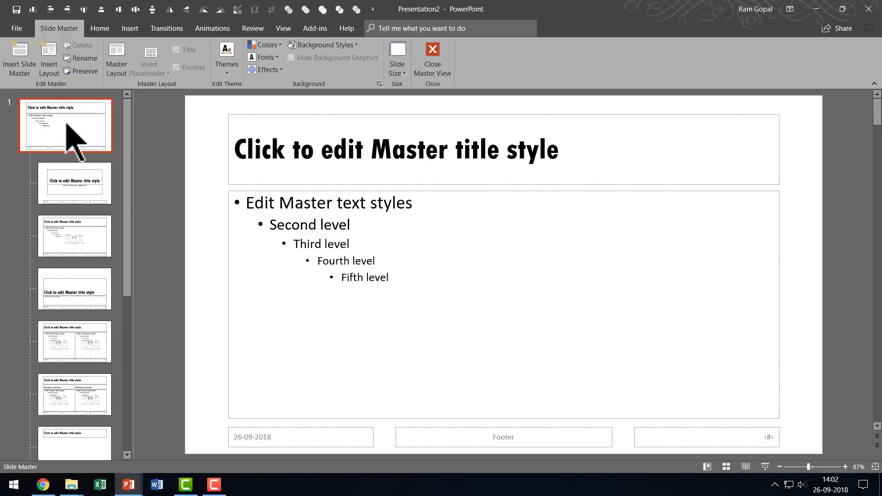
Step: Insert the Presentation Process Logo picture onto the master slide
{"action": "left_click", "coordinate": [130, 28]}
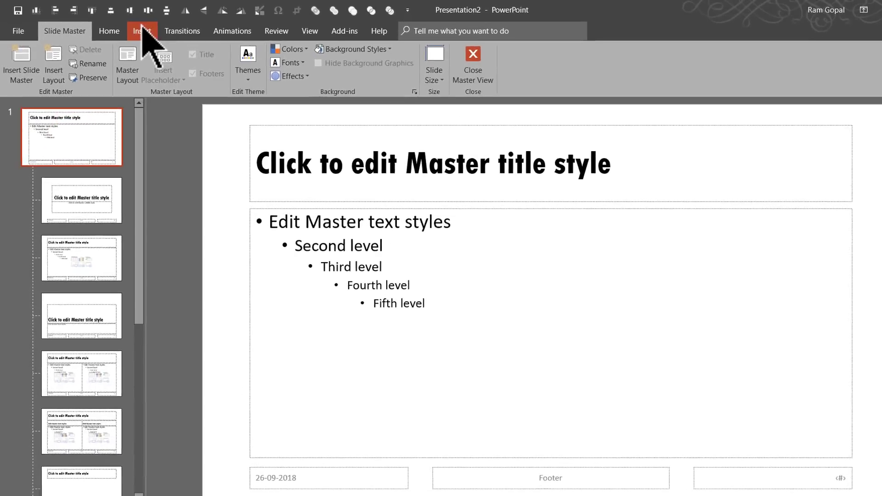
{"action": "left_click", "coordinate": [76, 79]}
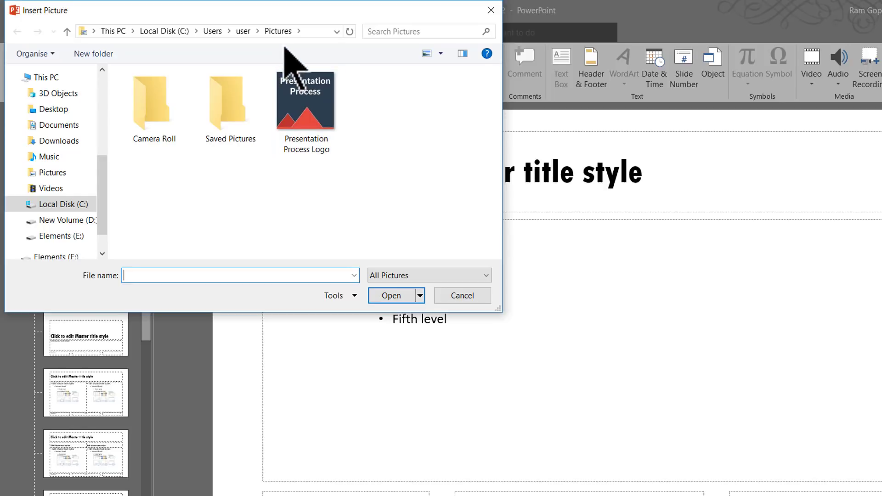
{"action": "left_click", "coordinate": [303, 106]}
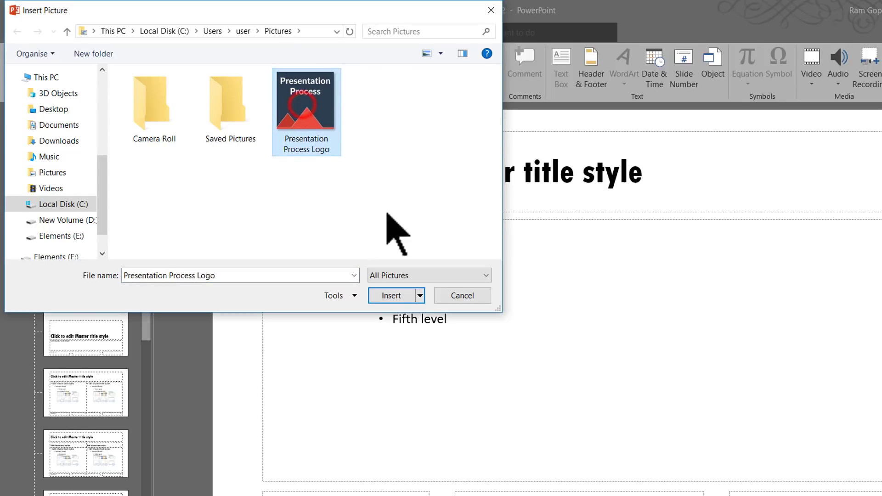
{"action": "left_click", "coordinate": [398, 293]}
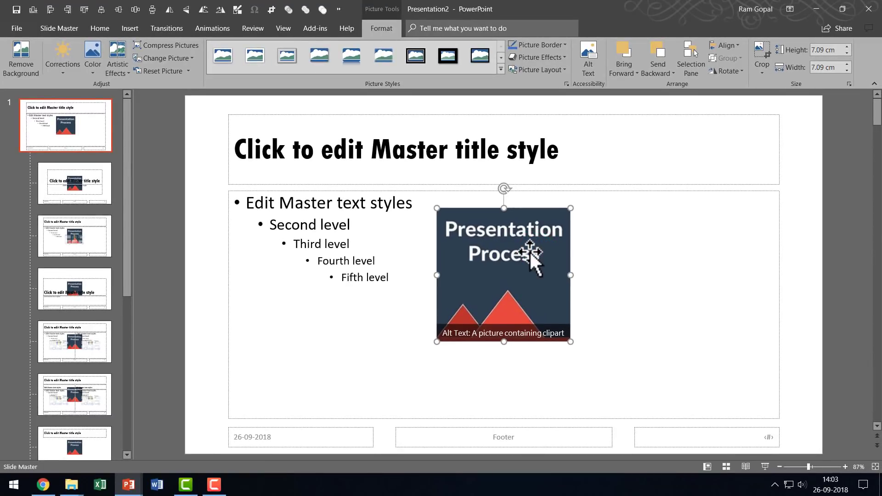
Step: Align the logo to the middle and centre of the master slide
{"action": "left_click", "coordinate": [106, 29]}
{"action": "left_click", "coordinate": [565, 62]}
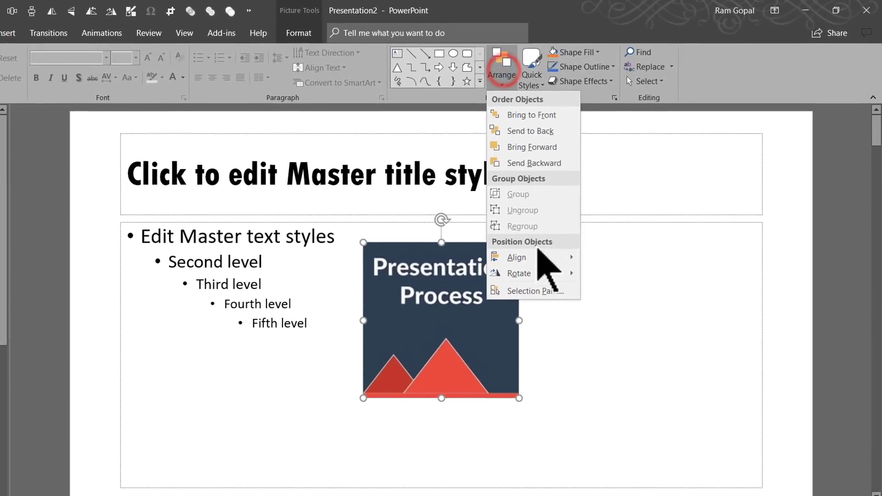
{"action": "left_click", "coordinate": [583, 220]}
{"action": "left_click", "coordinate": [613, 325]}
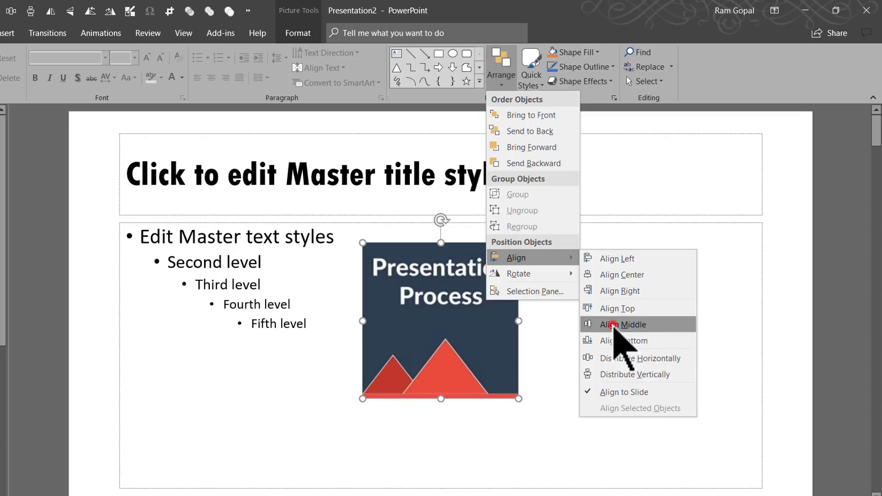
{"action": "left_click", "coordinate": [496, 77]}
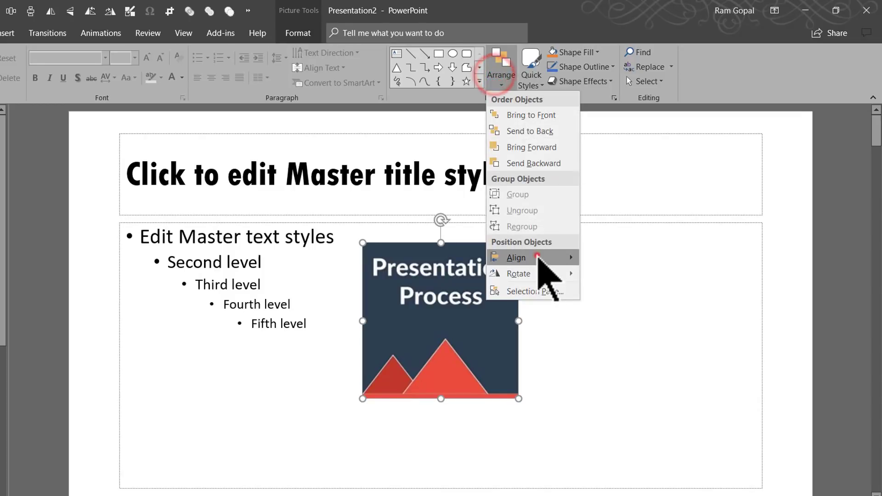
{"action": "left_click", "coordinate": [535, 259]}
{"action": "left_click", "coordinate": [620, 275]}
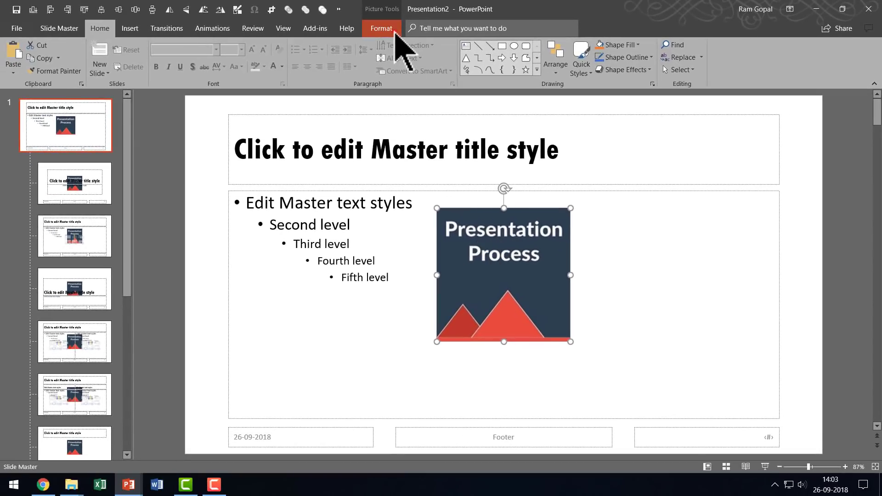
Step: Recolour the logo with the Washout setting
{"action": "left_click", "coordinate": [394, 31]}
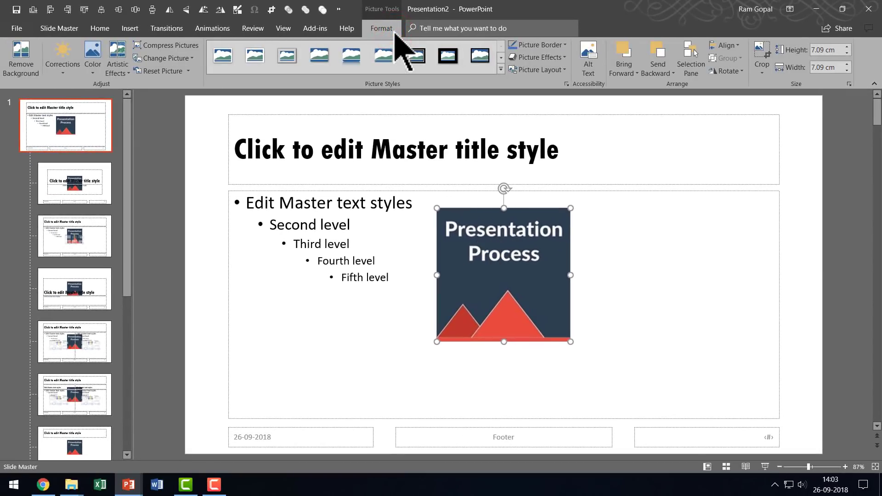
{"action": "left_click", "coordinate": [92, 69]}
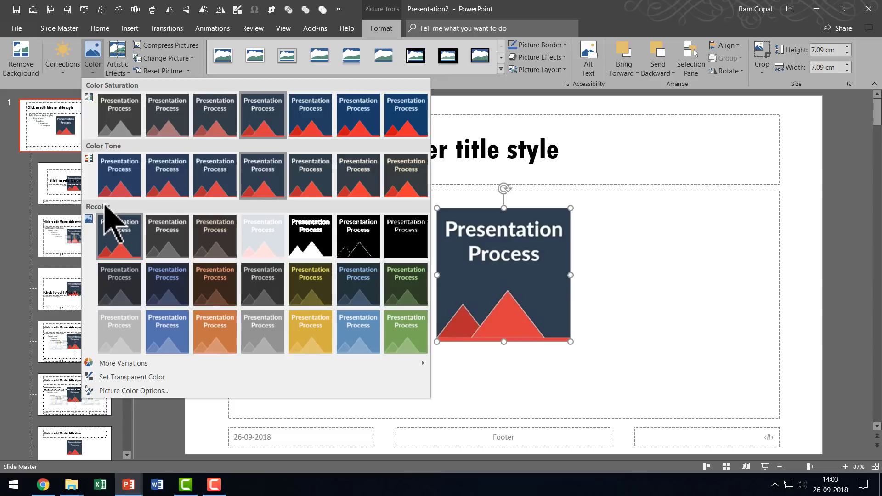
{"action": "left_click", "coordinate": [256, 238]}
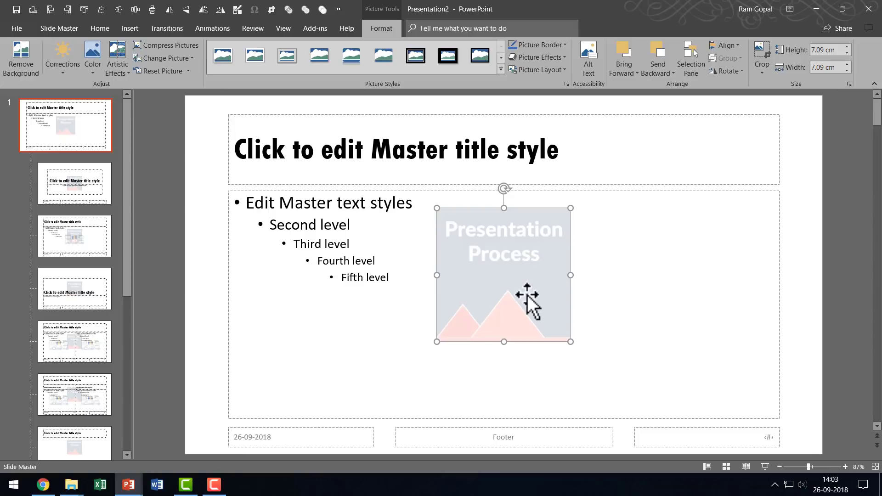
Step: Deselect the logo, close Master View and add a new slide after slide 1
{"action": "left_click", "coordinate": [818, 292]}
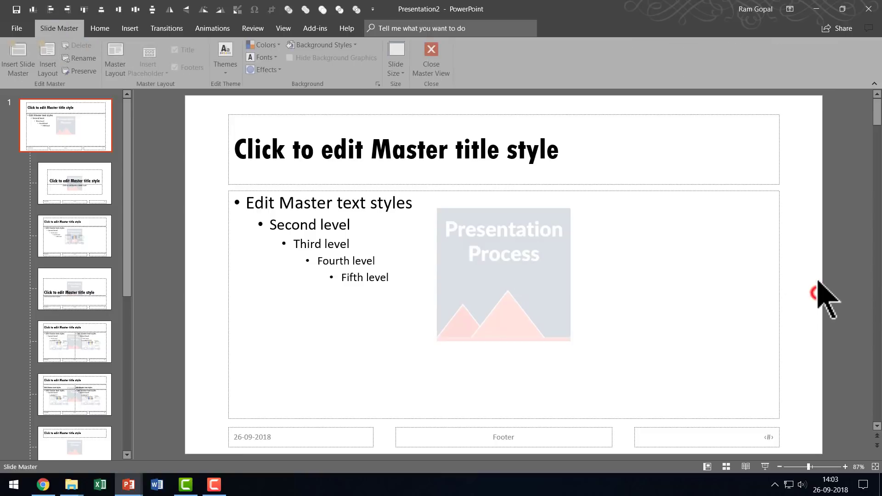
{"action": "left_click", "coordinate": [428, 59]}
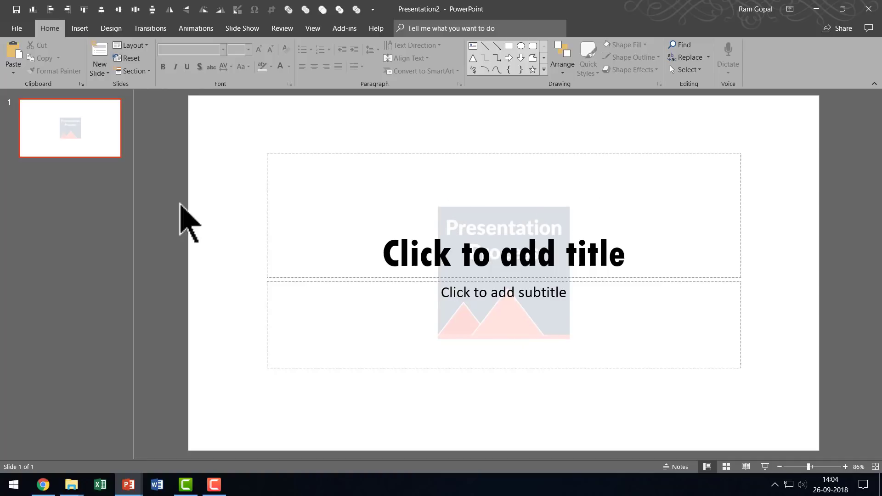
{"action": "left_click", "coordinate": [97, 174]}
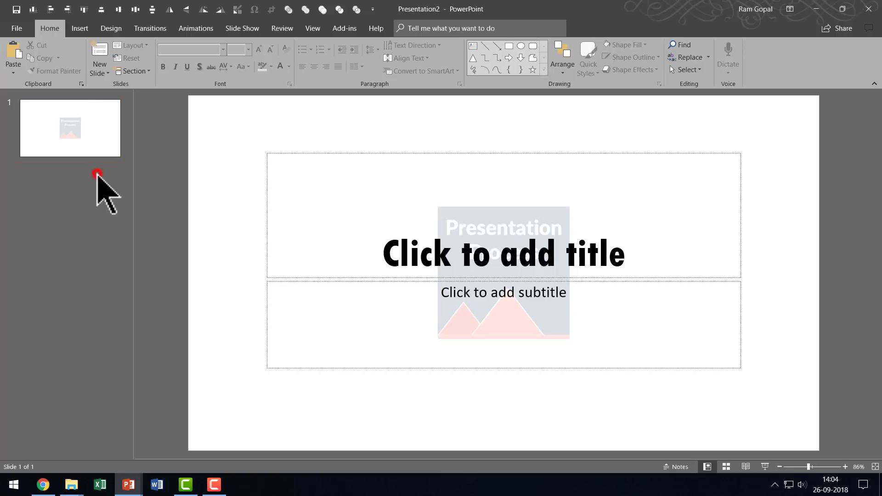
{"action": "key", "text": "Return"}
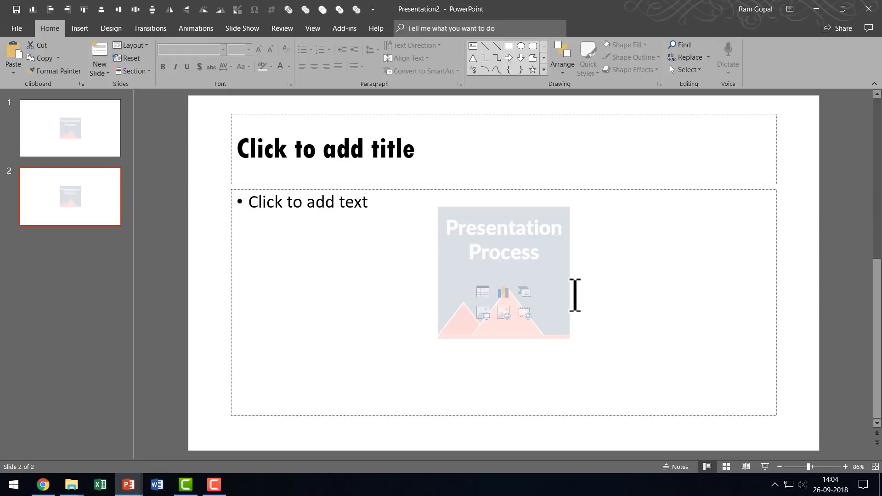
Step: Delete the faded logo picture from the top master slide in Slide Master view
{"action": "left_click", "coordinate": [313, 28]}
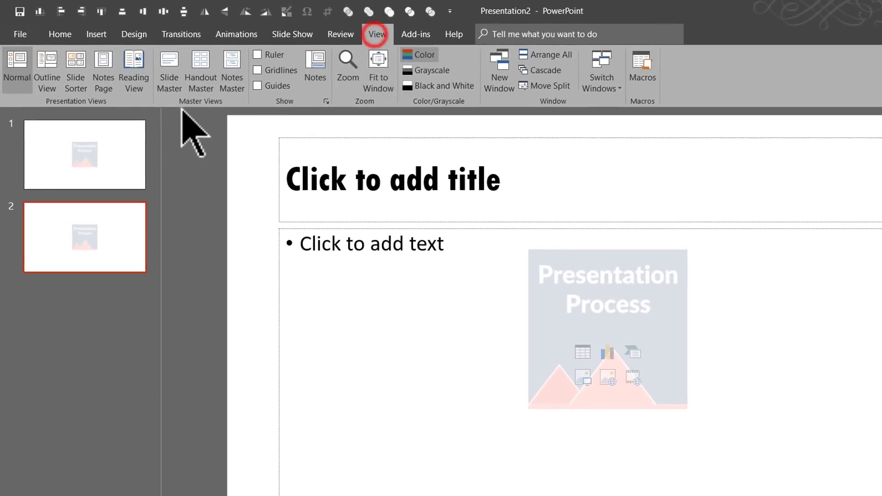
{"action": "left_click", "coordinate": [167, 84]}
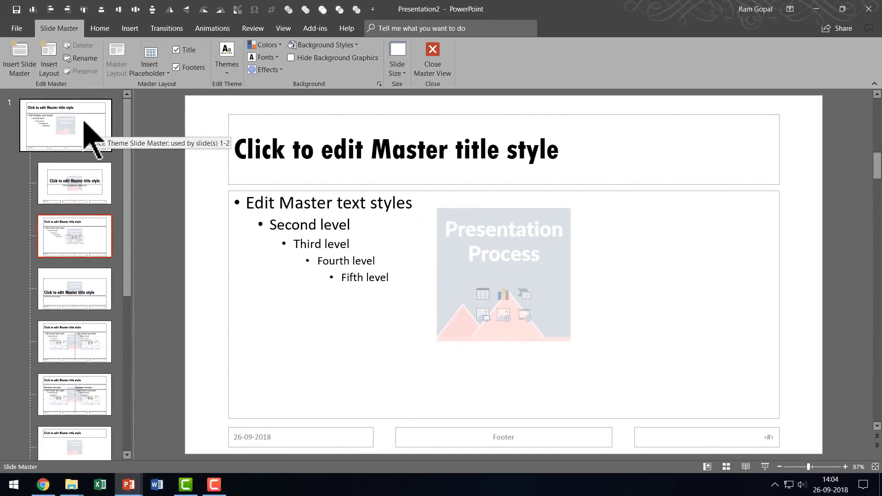
{"action": "left_click", "coordinate": [84, 122]}
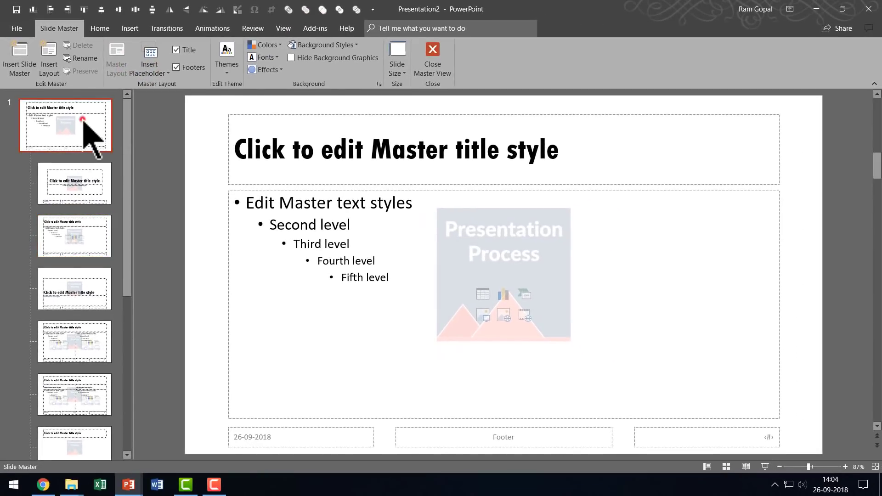
{"action": "left_click", "coordinate": [553, 270]}
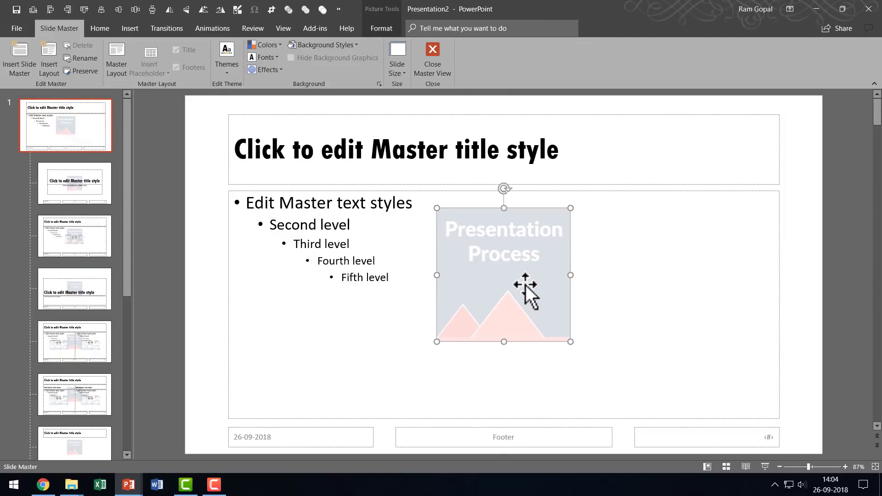
{"action": "key", "text": "Delete"}
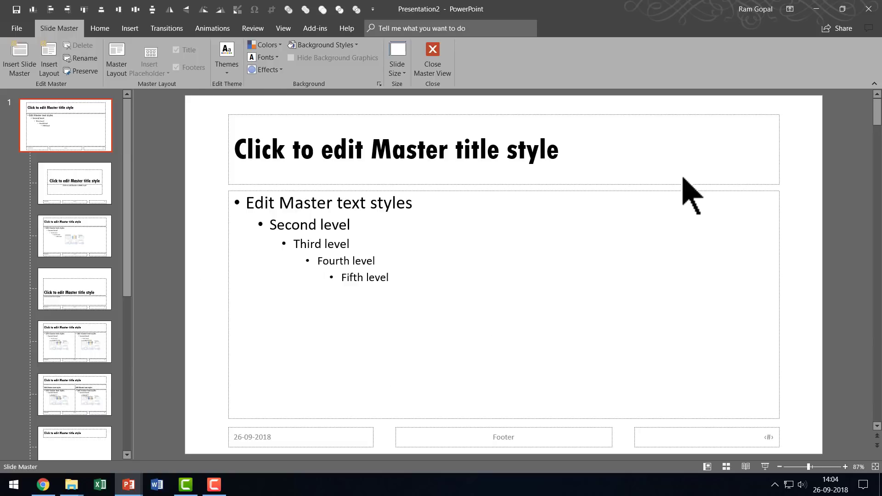
Step: Draw a text box left of the master's bullet list containing 'DRAFT COPY'
{"action": "left_click", "coordinate": [102, 28]}
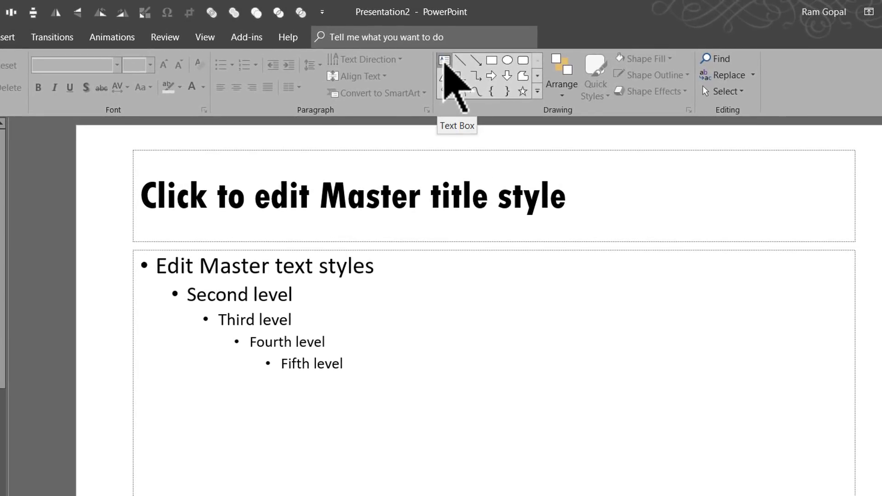
{"action": "left_click", "coordinate": [444, 60]}
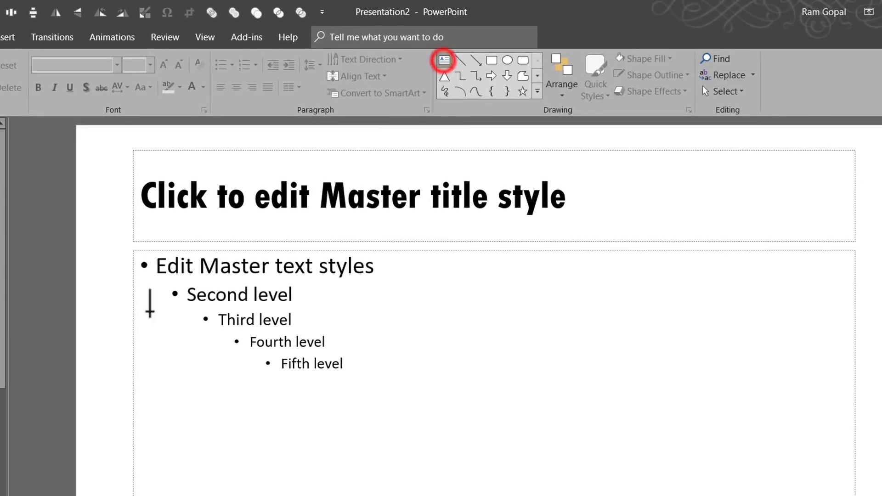
{"action": "left_click", "coordinate": [200, 232]}
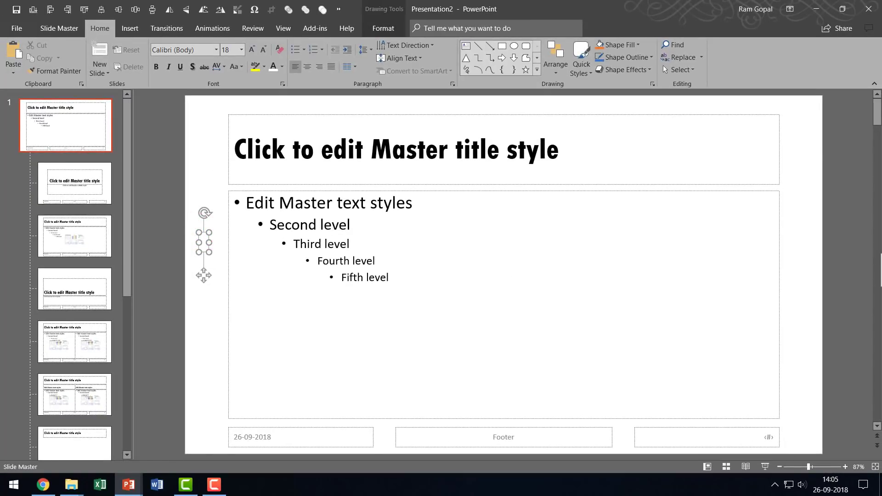
{"action": "type", "text": "DRAFT"}
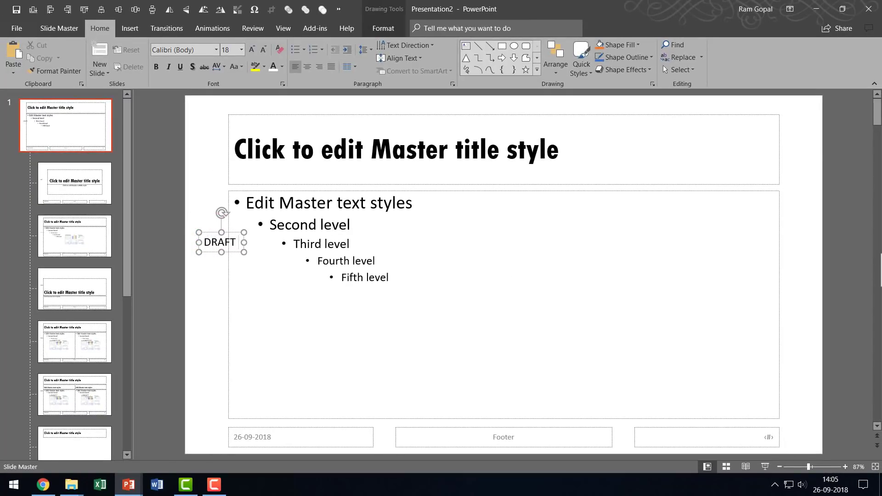
{"action": "type", "text": " COPY"}
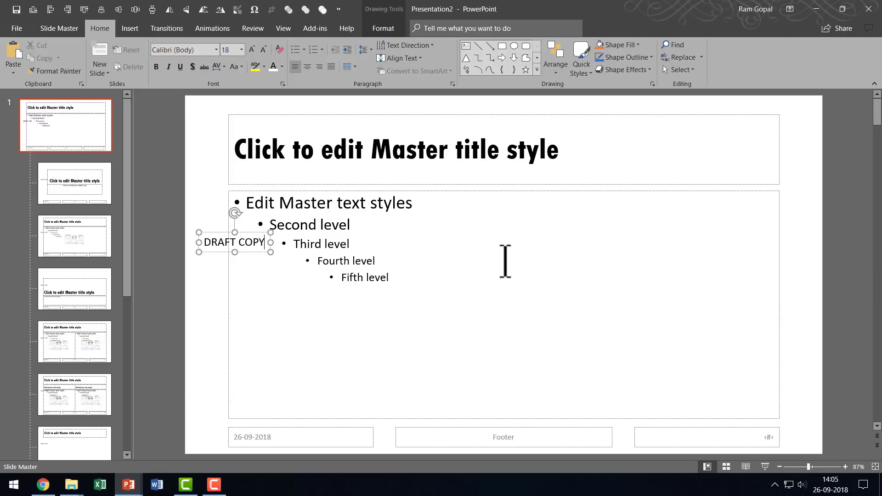
Step: Set the DRAFT COPY text box font to Arial
{"action": "left_click", "coordinate": [213, 234]}
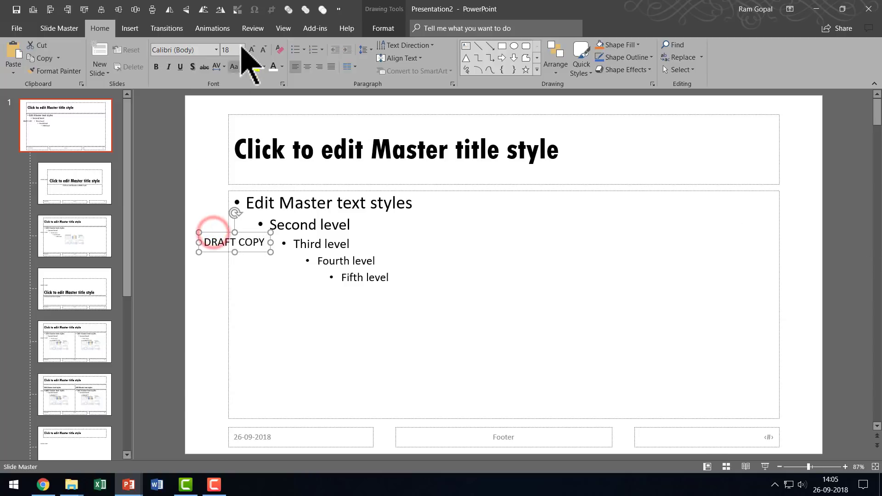
{"action": "left_click", "coordinate": [217, 50]}
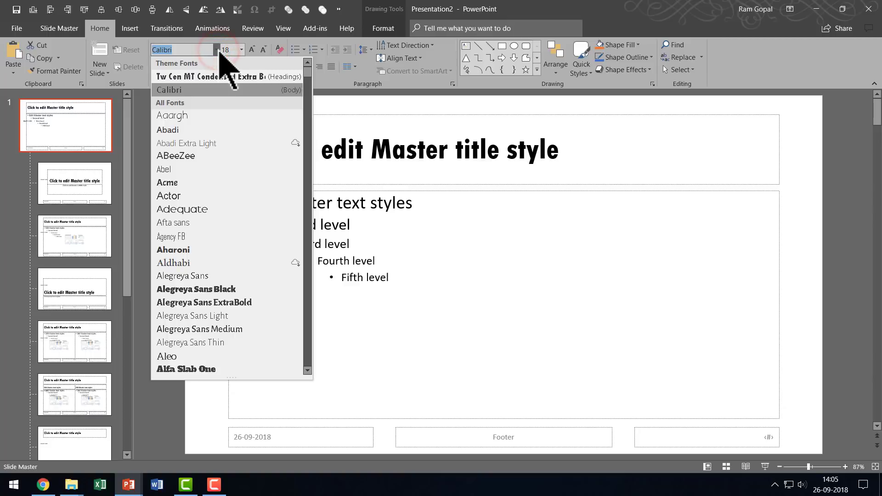
{"action": "scroll", "coordinate": [227, 256], "scroll_direction": "down", "scroll_amount": 5}
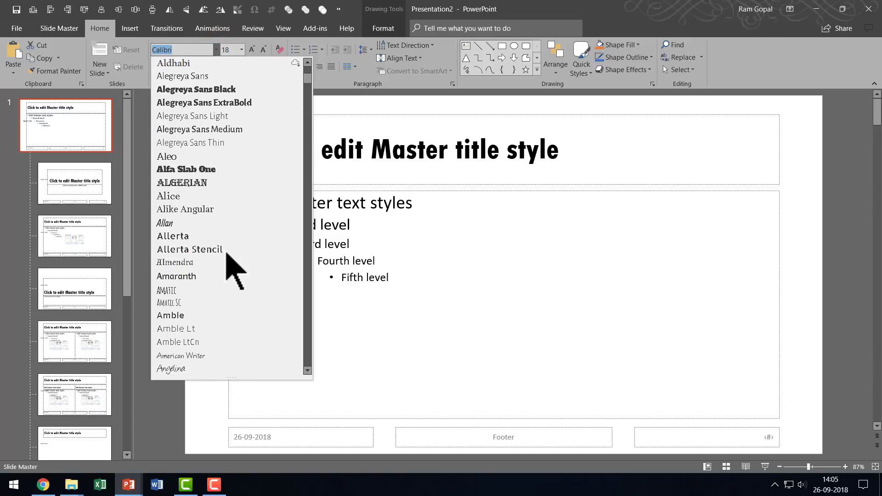
{"action": "scroll", "coordinate": [227, 251], "scroll_direction": "down", "scroll_amount": 5}
{"action": "scroll", "coordinate": [230, 251], "scroll_direction": "down", "scroll_amount": 4}
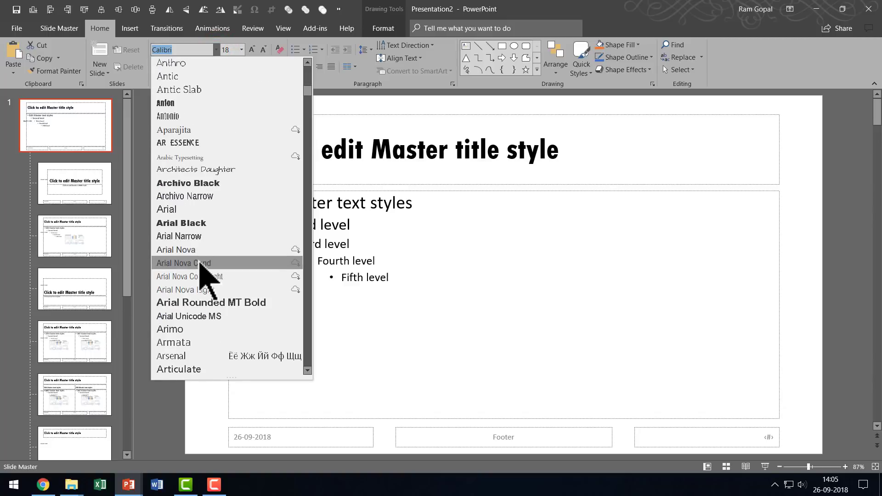
{"action": "left_click", "coordinate": [193, 207]}
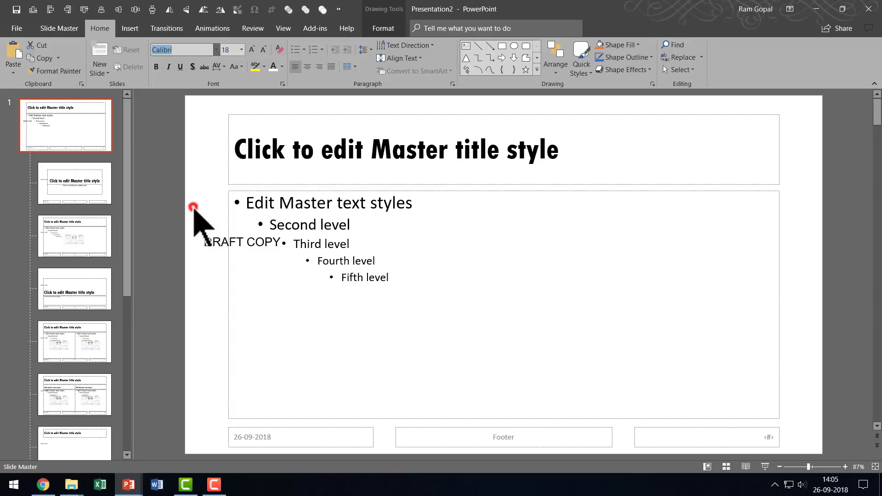
Step: Enlarge the DRAFT COPY text to 138 pt so it stretches across the slide
{"action": "left_click", "coordinate": [223, 230]}
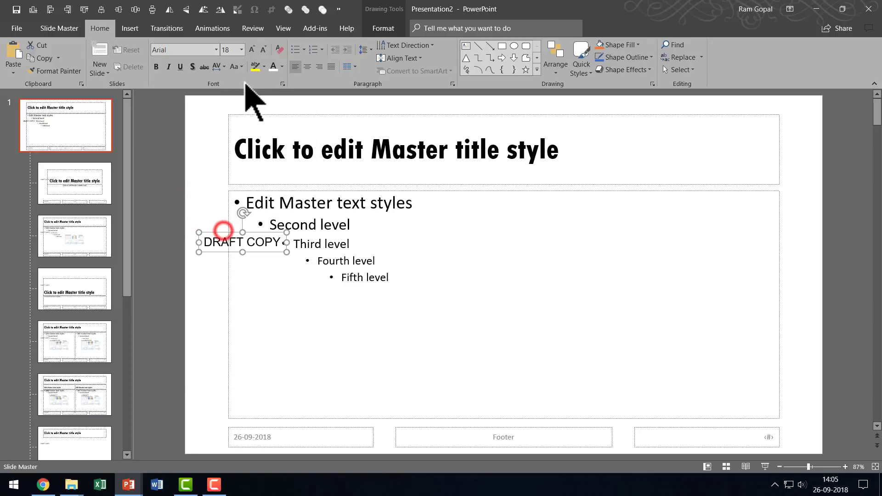
{"action": "left_click", "coordinate": [253, 49]}
{"action": "left_click", "coordinate": [253, 49]}
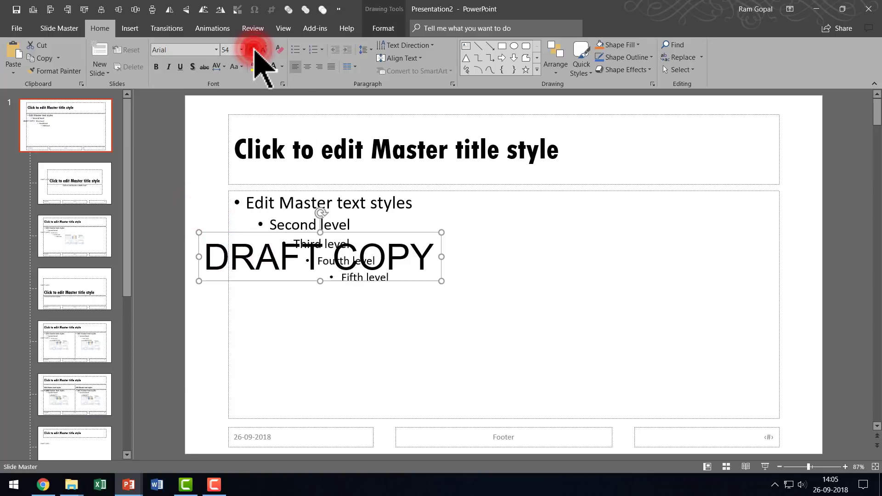
{"action": "left_click", "coordinate": [253, 49]}
{"action": "left_click", "coordinate": [254, 48]}
{"action": "left_click", "coordinate": [254, 48]}
{"action": "left_click", "coordinate": [254, 49]}
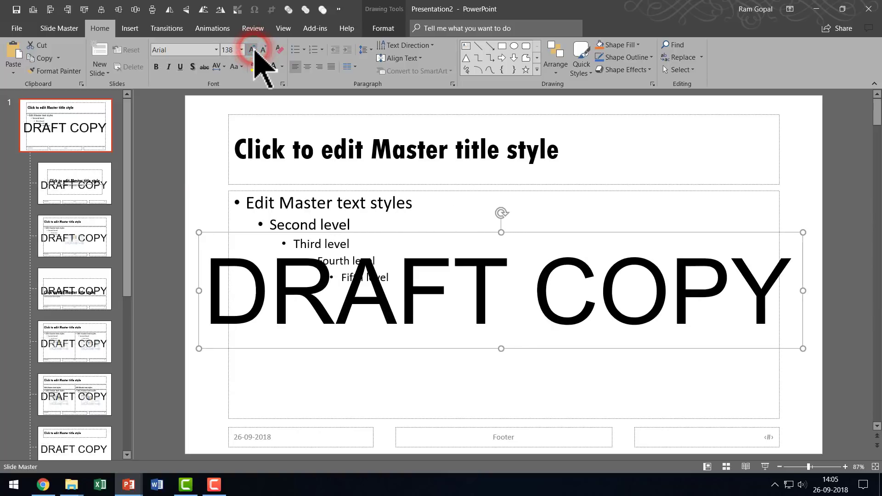
Step: Cut the DRAFT COPY text box, paste it back as a picture, and nudge it lower
{"action": "left_click", "coordinate": [803, 250]}
{"action": "right_click", "coordinate": [804, 250]}
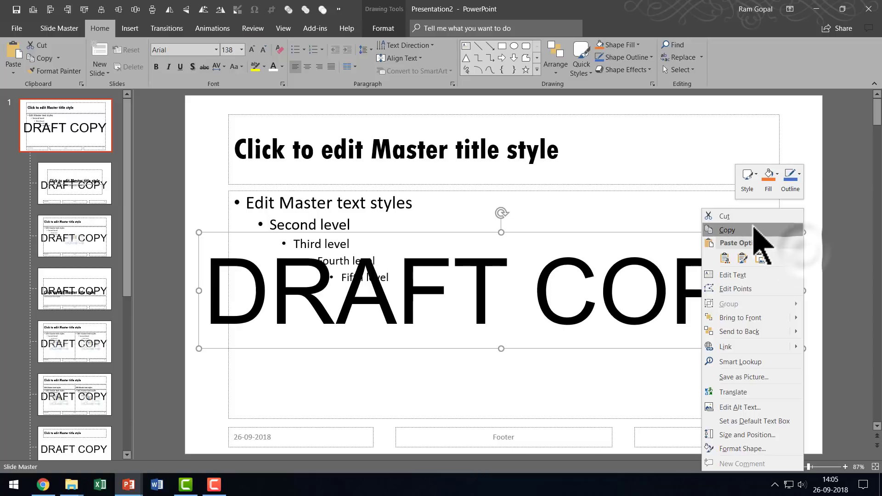
{"action": "left_click", "coordinate": [753, 216]}
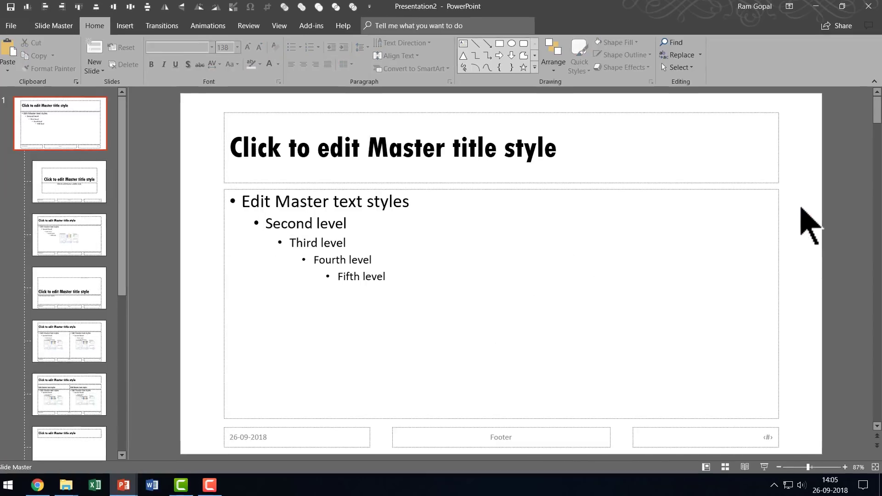
{"action": "right_click", "coordinate": [801, 209]}
{"action": "left_click", "coordinate": [743, 227]}
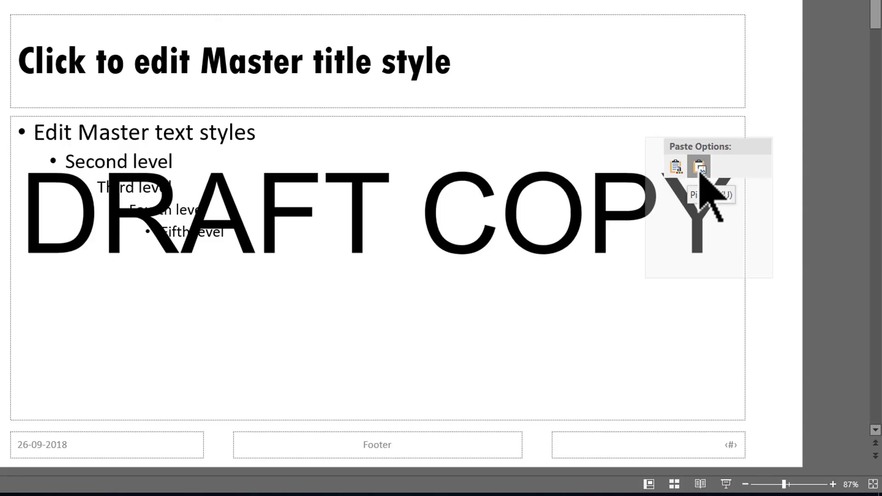
{"action": "left_click", "coordinate": [699, 168]}
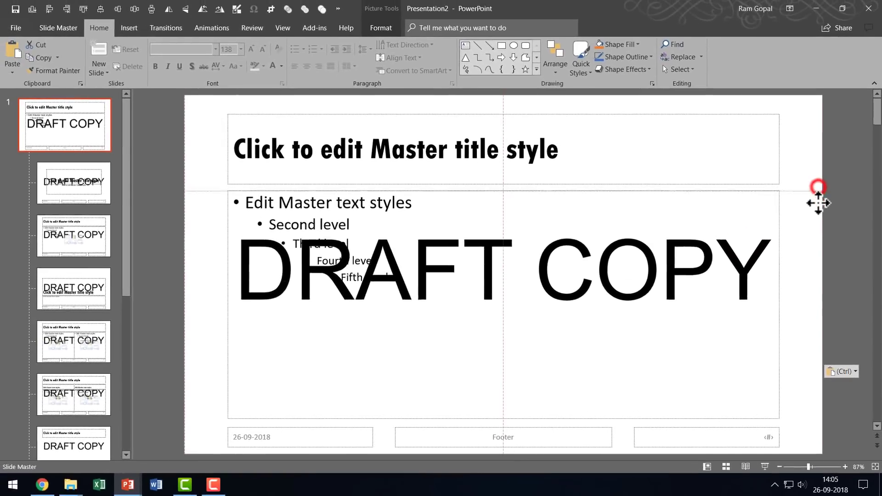
{"action": "left_click_drag", "start_coordinate": [819, 193], "coordinate": [819, 211]}
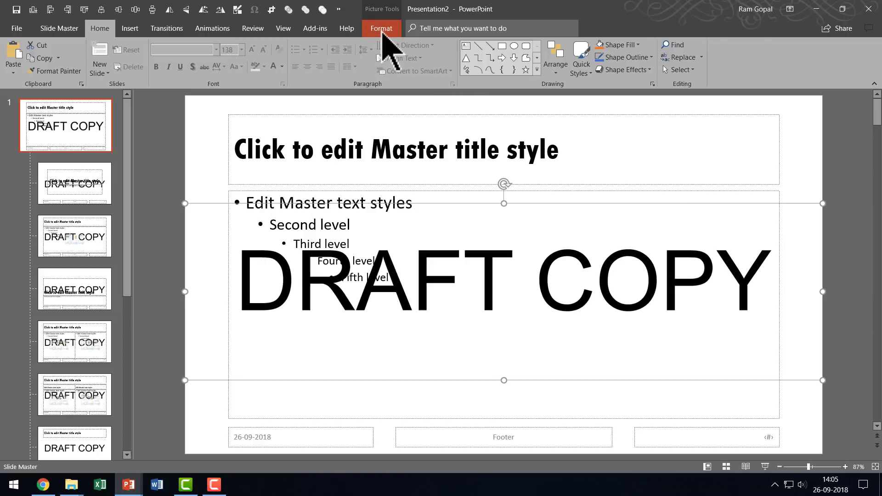
Step: Recolour the DRAFT COPY picture with Washout to pale grey
{"action": "left_click", "coordinate": [381, 29]}
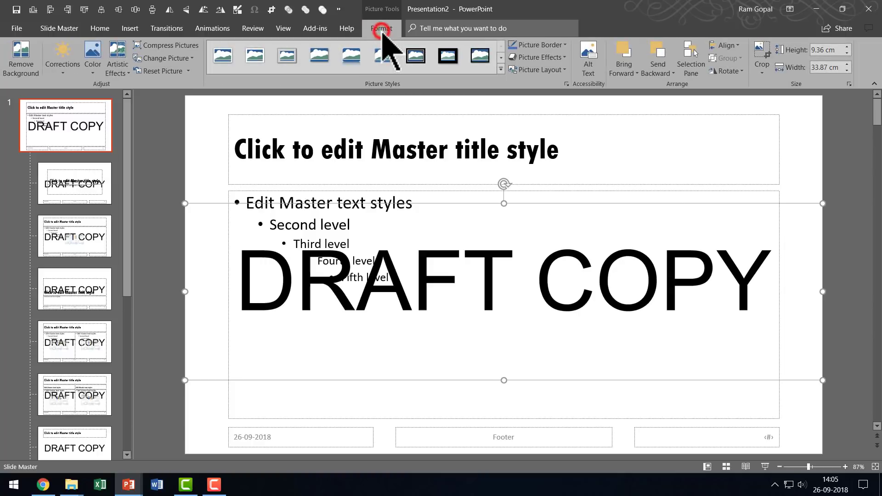
{"action": "left_click", "coordinate": [93, 59]}
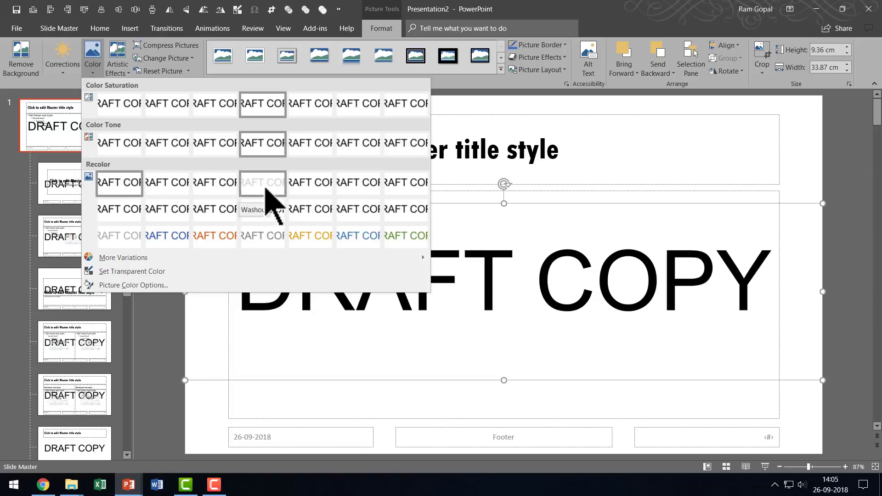
{"action": "left_click", "coordinate": [265, 187]}
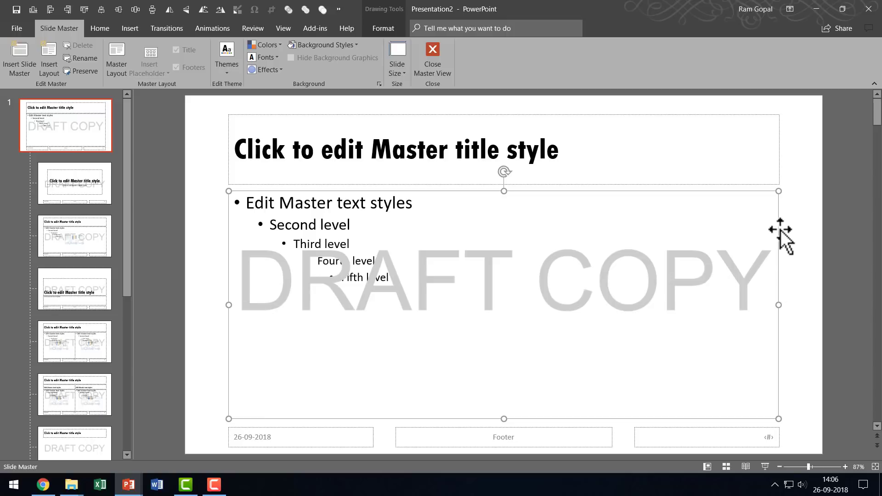
Step: Close Master View, check the watermark isn't editable on slide 2, and add a third slide
{"action": "left_click", "coordinate": [441, 58]}
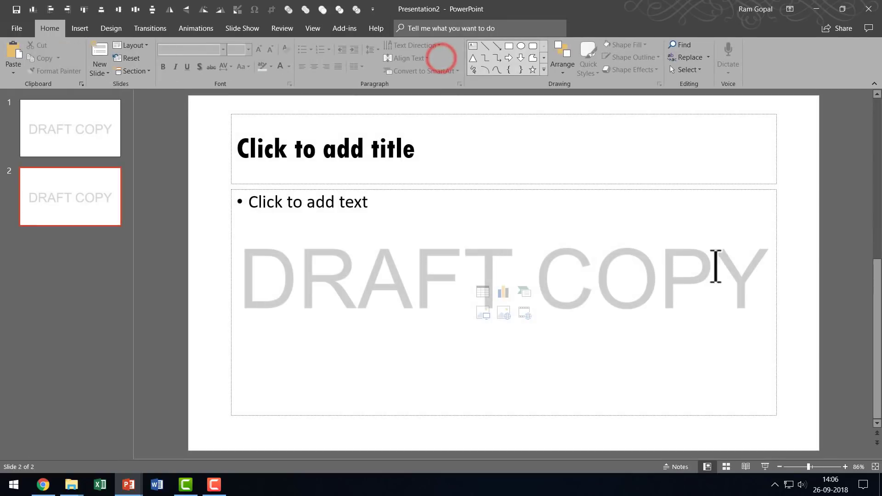
{"action": "left_click", "coordinate": [348, 209]}
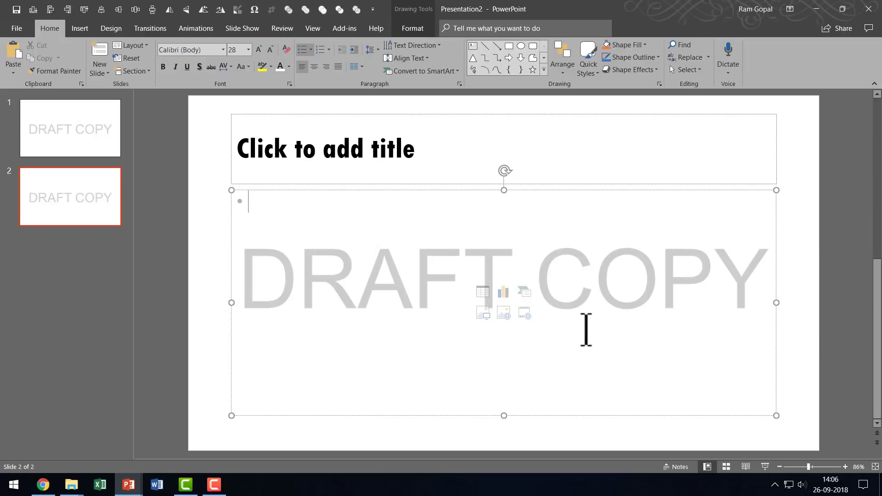
{"action": "left_click", "coordinate": [811, 334]}
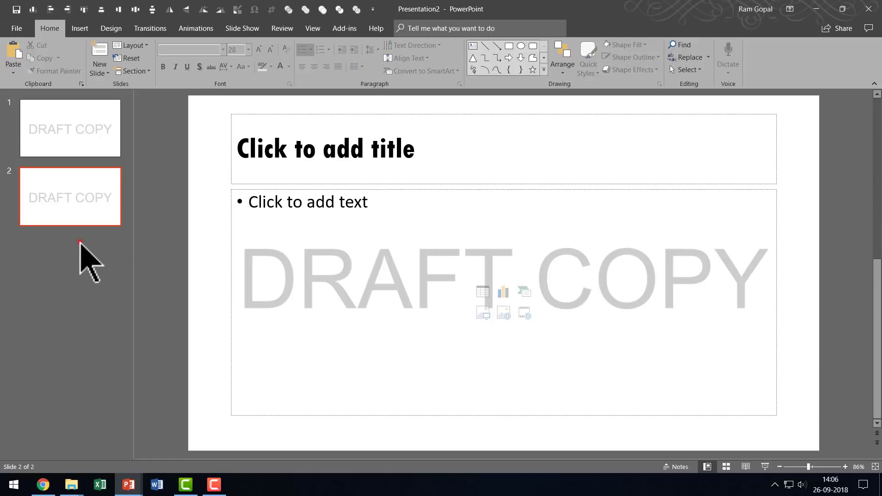
{"action": "left_click", "coordinate": [79, 246]}
{"action": "key", "text": "Return"}
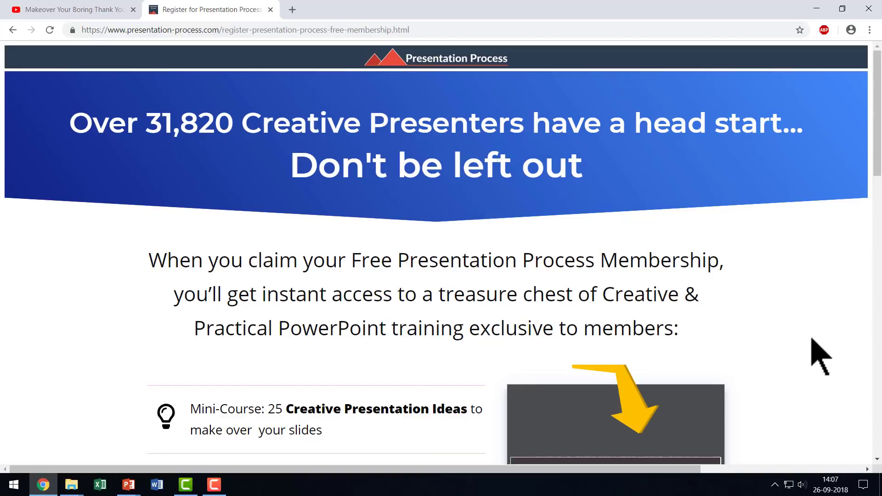
Step: Scroll the presentation-process.com page to the mini-course list and Register Here form
{"action": "scroll", "coordinate": [804, 365], "scroll_direction": "down", "scroll_amount": 5}
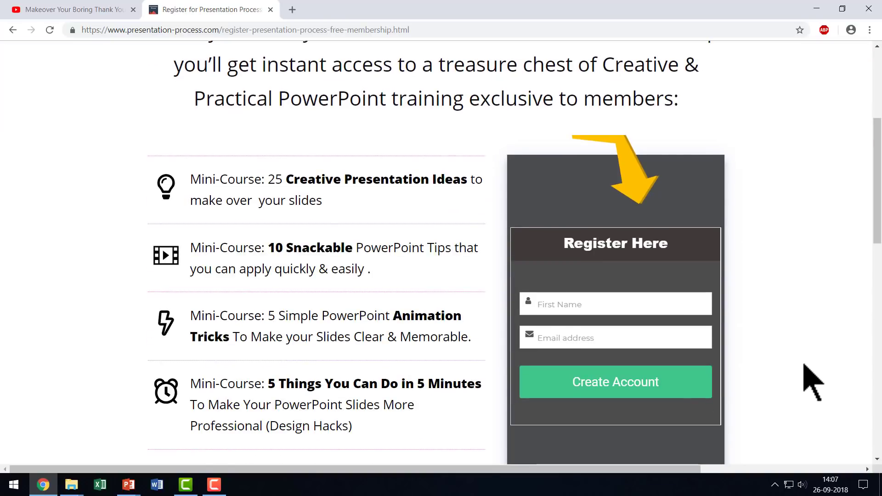
{"action": "scroll", "coordinate": [804, 365], "scroll_direction": "down", "scroll_amount": 3}
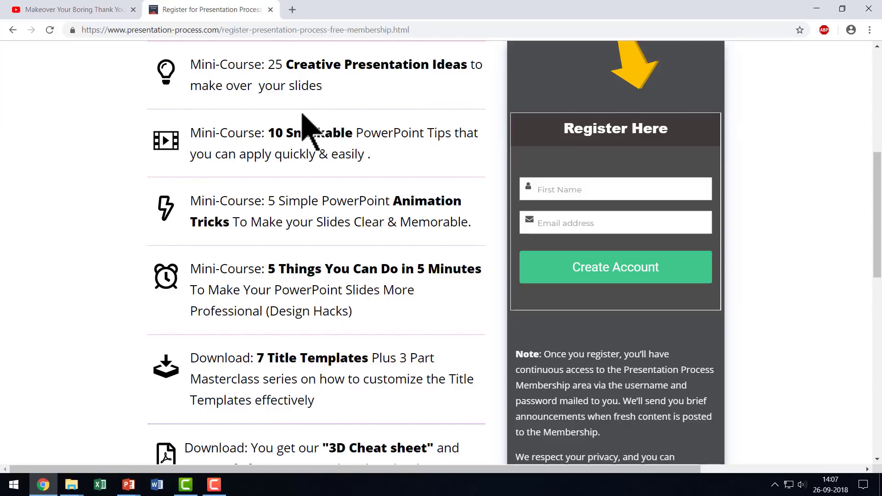
{"action": "scroll", "coordinate": [278, 365], "scroll_direction": "down", "scroll_amount": 3}
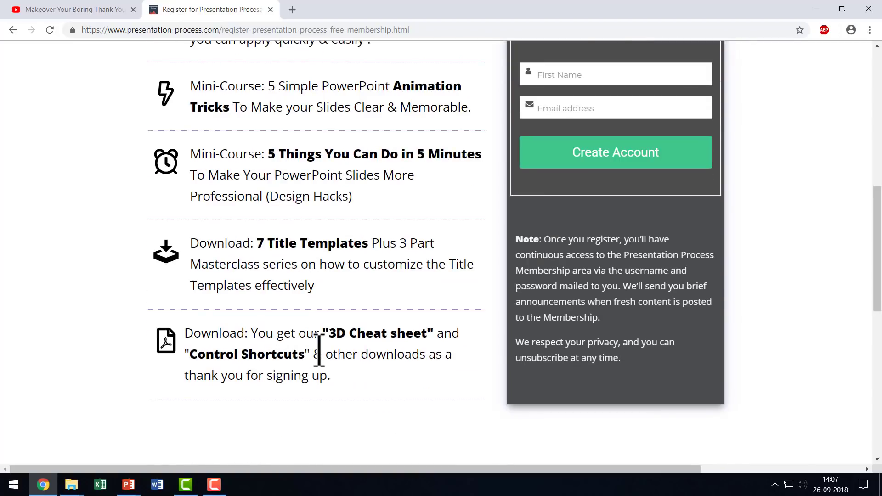
{"action": "scroll", "coordinate": [319, 350], "scroll_direction": "up", "scroll_amount": 3}
{"action": "scroll", "coordinate": [325, 364], "scroll_direction": "up", "scroll_amount": 3}
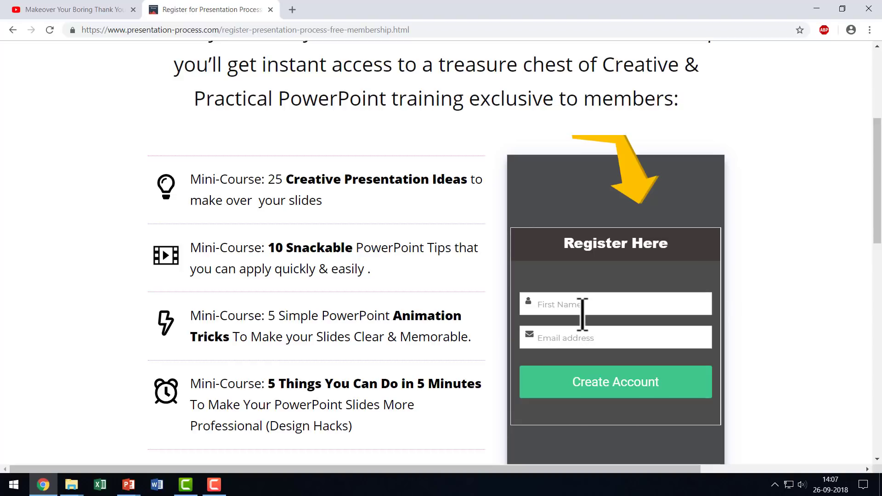
{"action": "scroll", "coordinate": [721, 332], "scroll_direction": "up", "scroll_amount": 5}
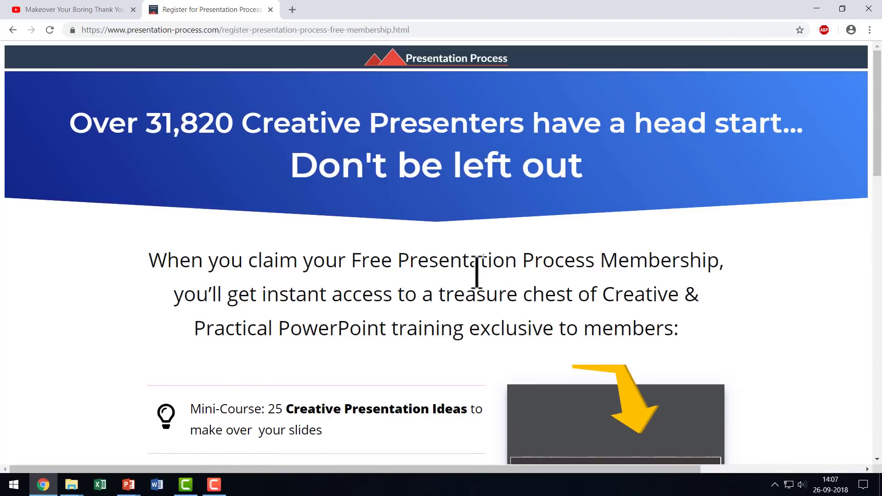
{"action": "scroll", "coordinate": [786, 394], "scroll_direction": "down", "scroll_amount": 4}
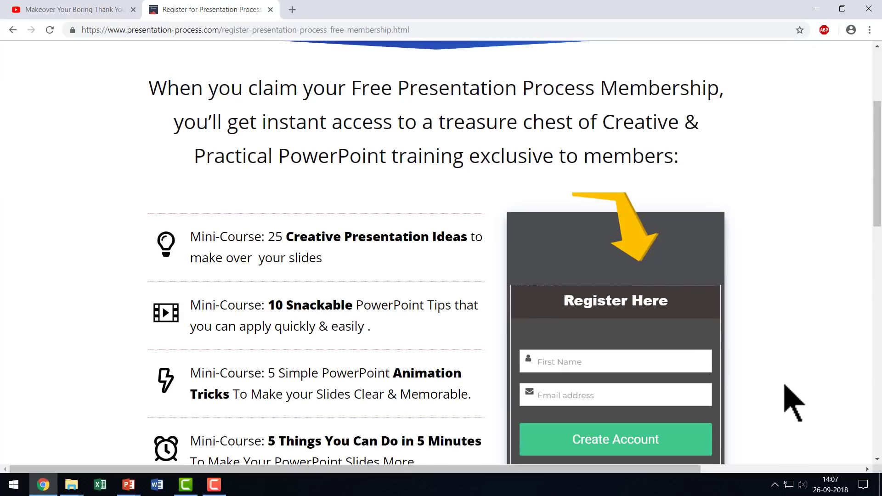
{"action": "scroll", "coordinate": [785, 394], "scroll_direction": "down", "scroll_amount": 3}
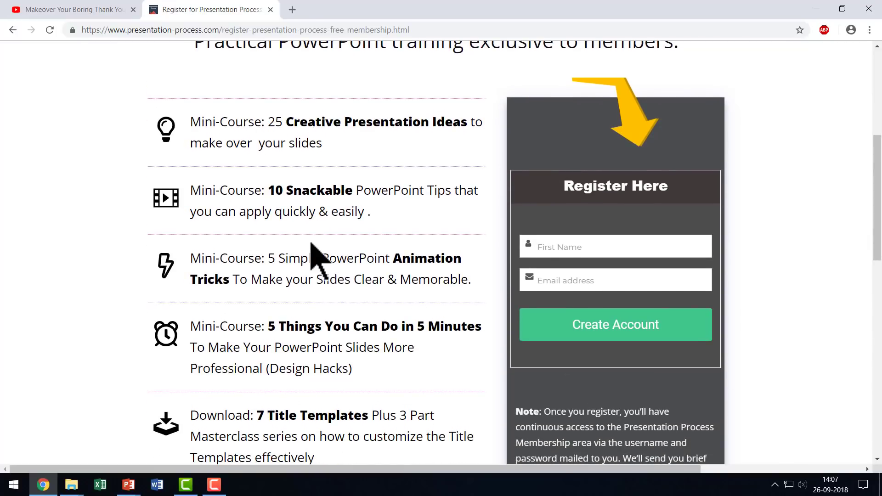